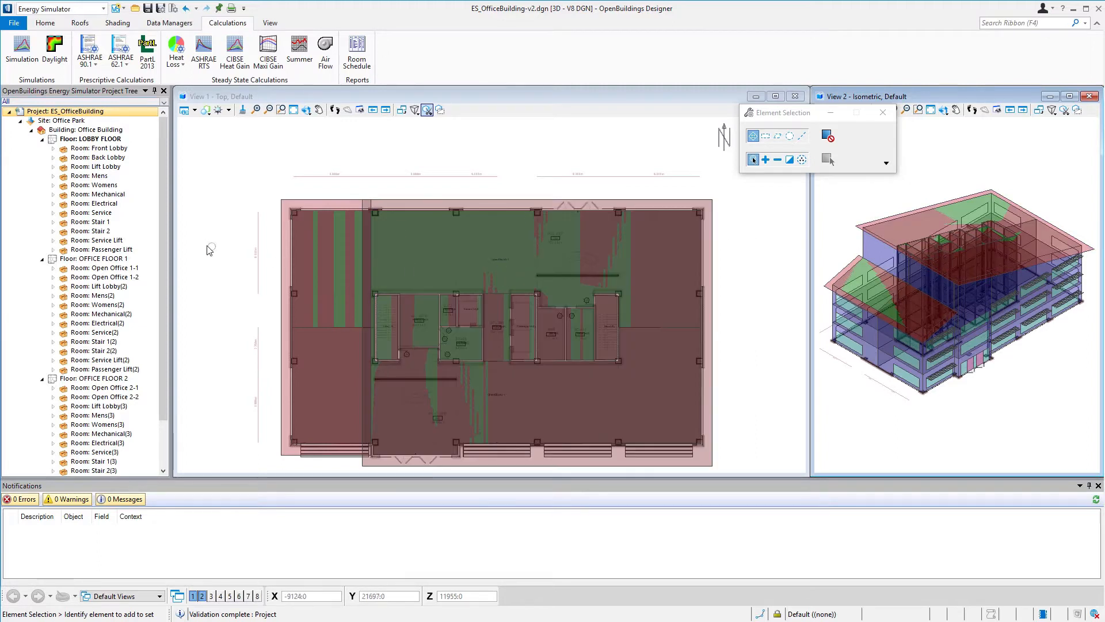
Start the Summertime Temperatures calculation and limit its room selection to the Conditioned Exterior Rooms zone
left_click(309, 55)
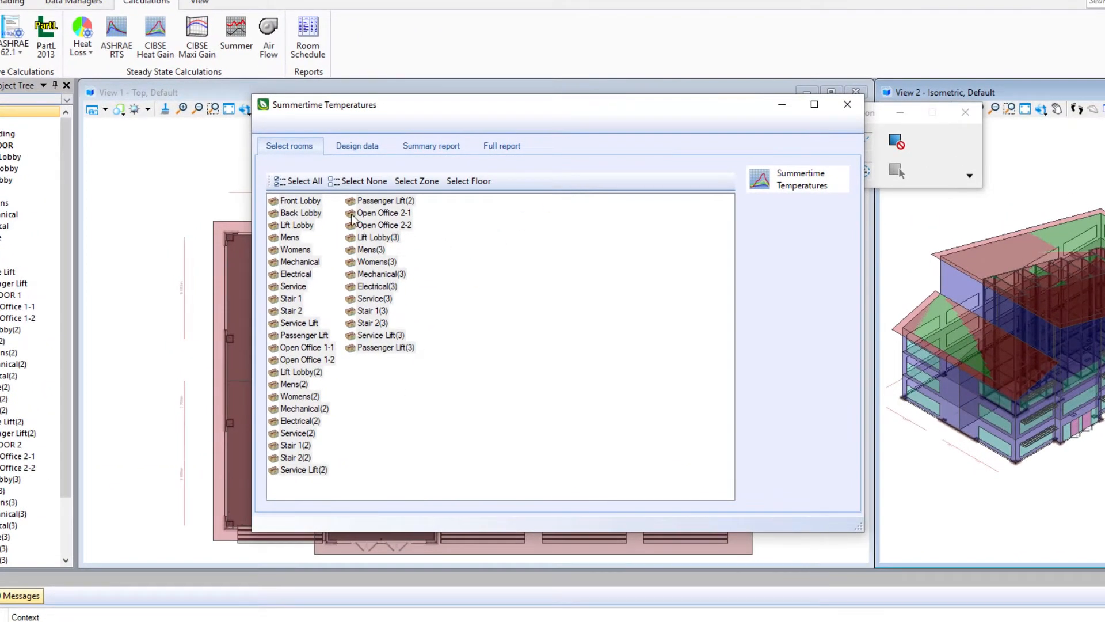
left_click(359, 182)
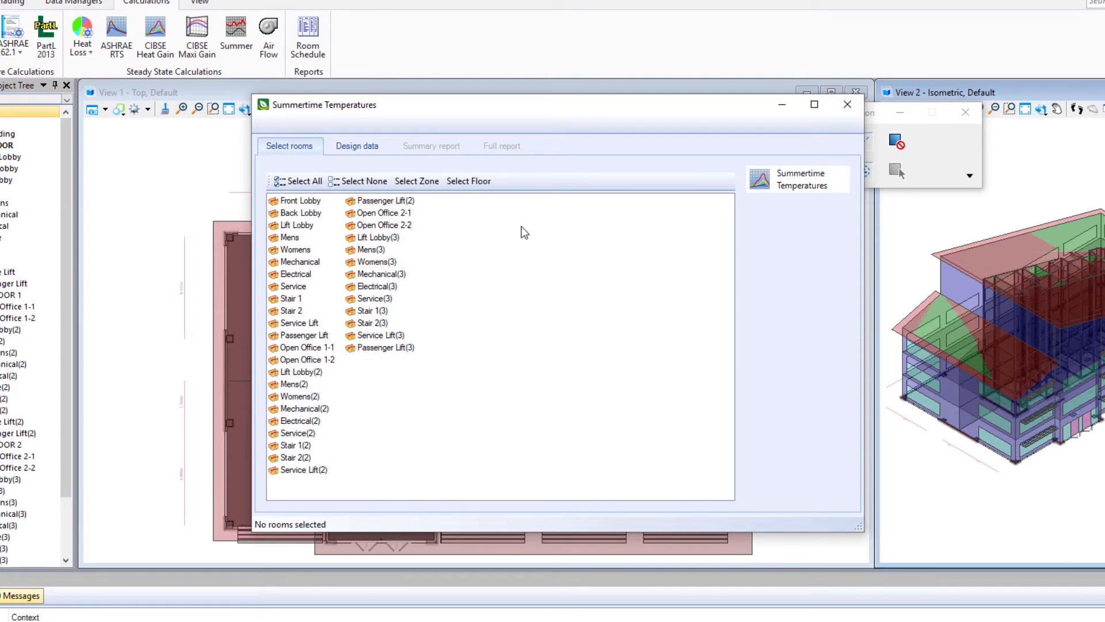
left_click(416, 183)
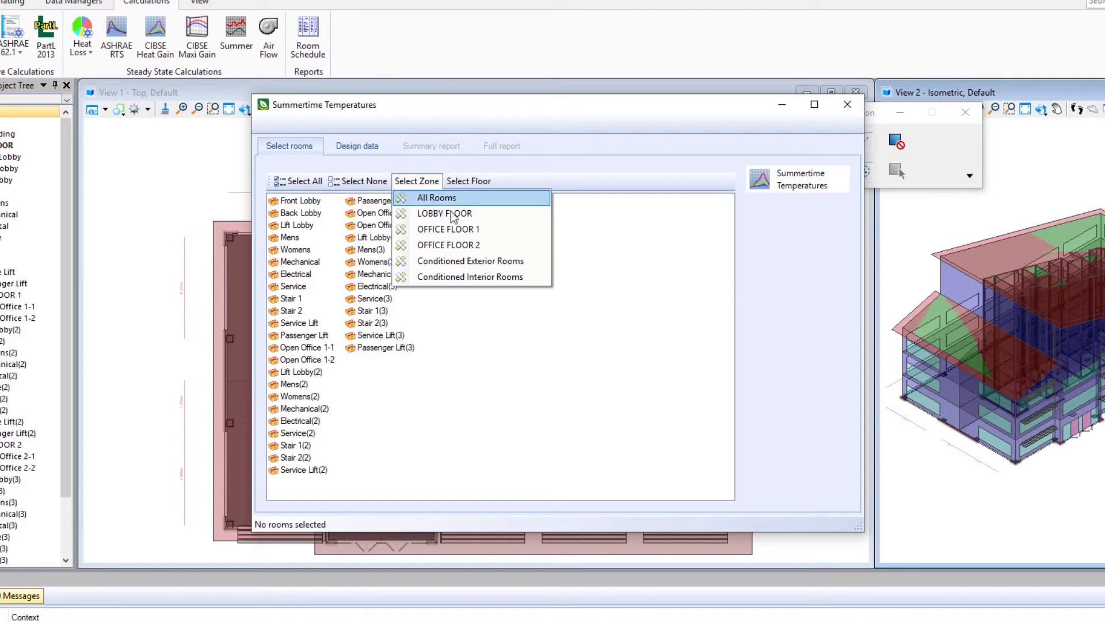
left_click(526, 262)
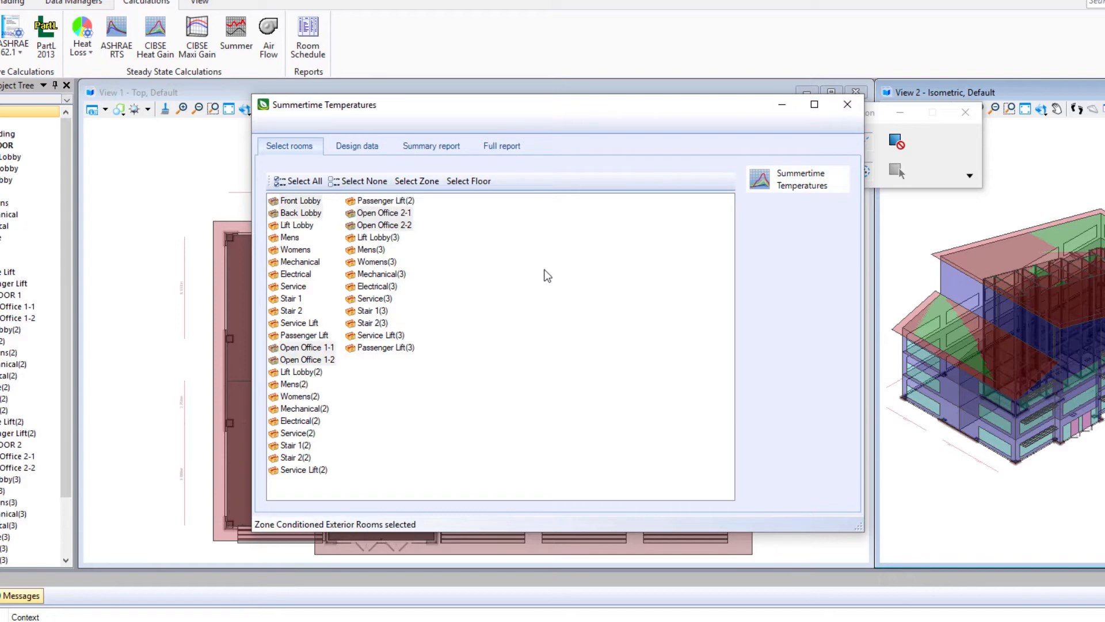
Set the design month to July in the design data and recalculate the outside temperatures
left_click(363, 148)
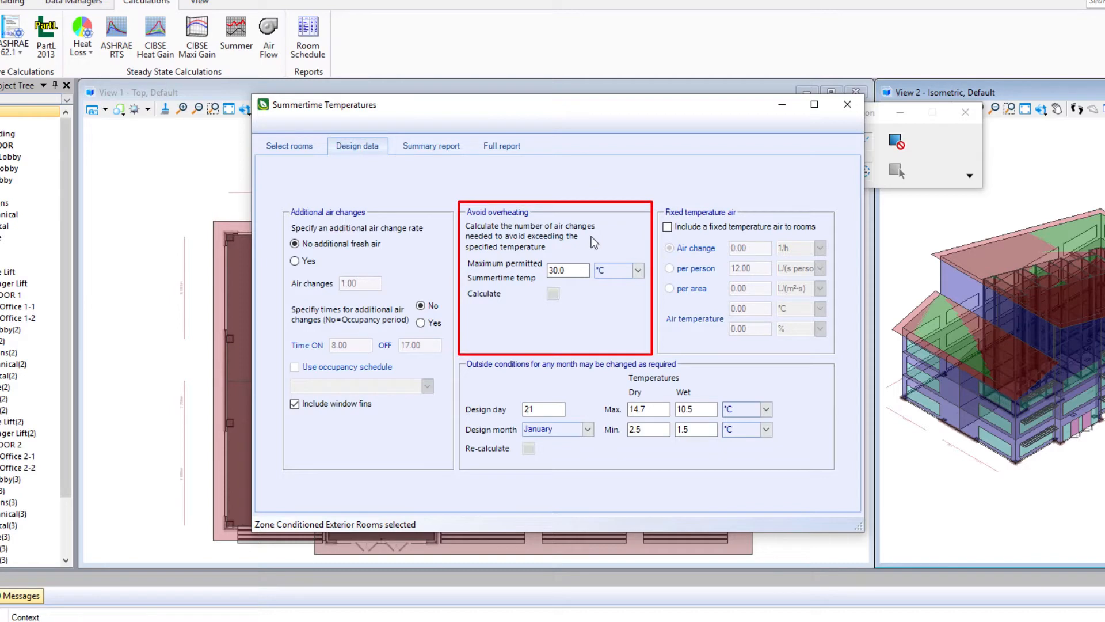
left_click(572, 269)
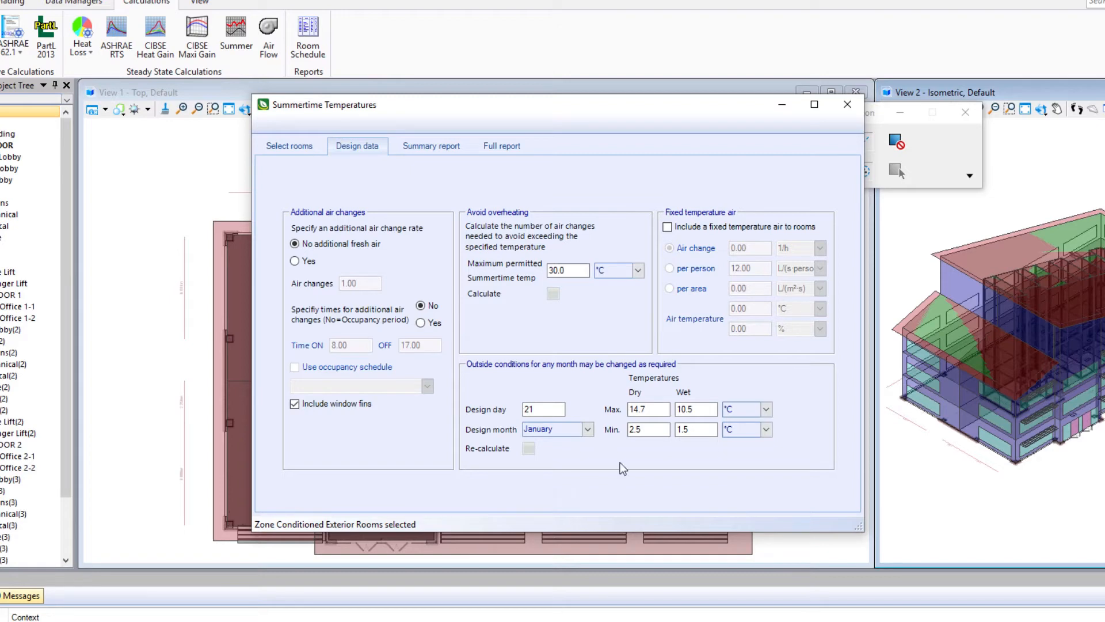
left_click(587, 429)
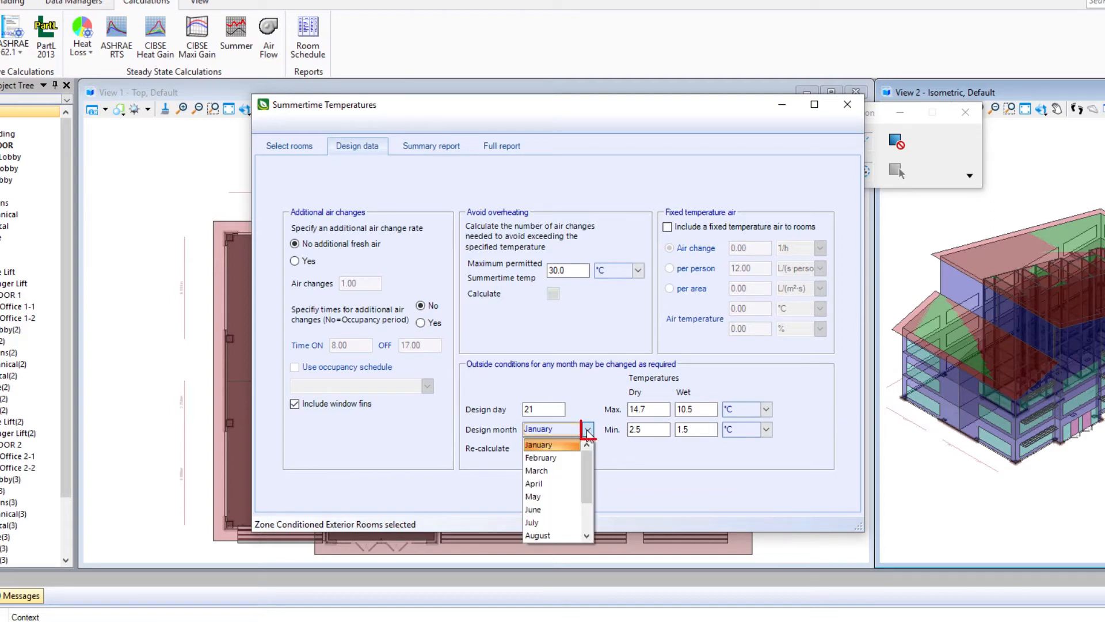
left_click(554, 523)
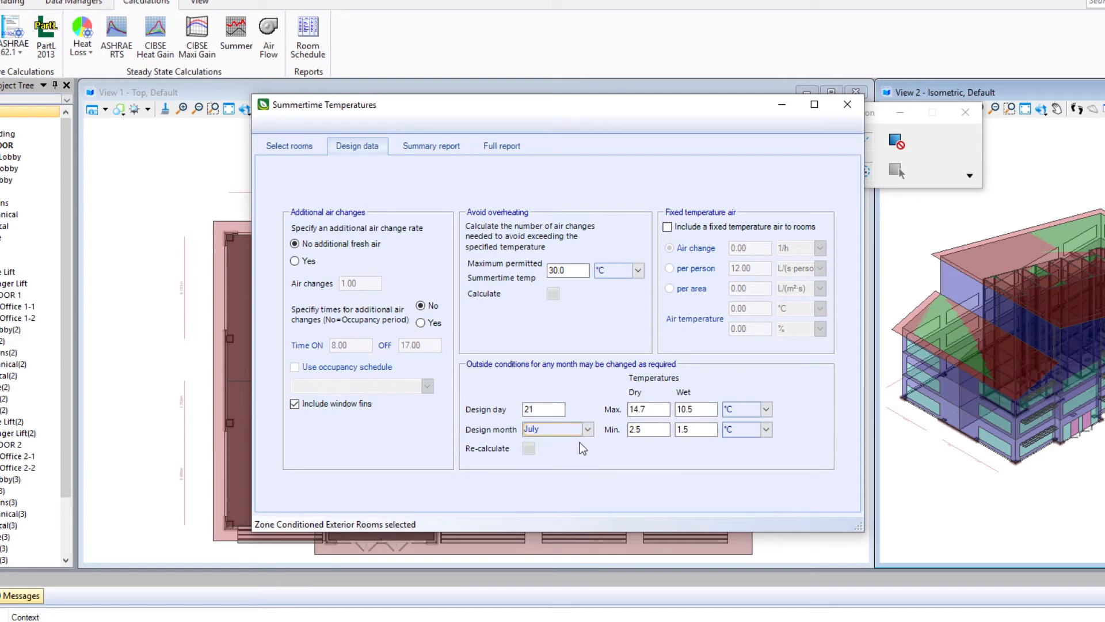
left_click(529, 449)
left_click(681, 432)
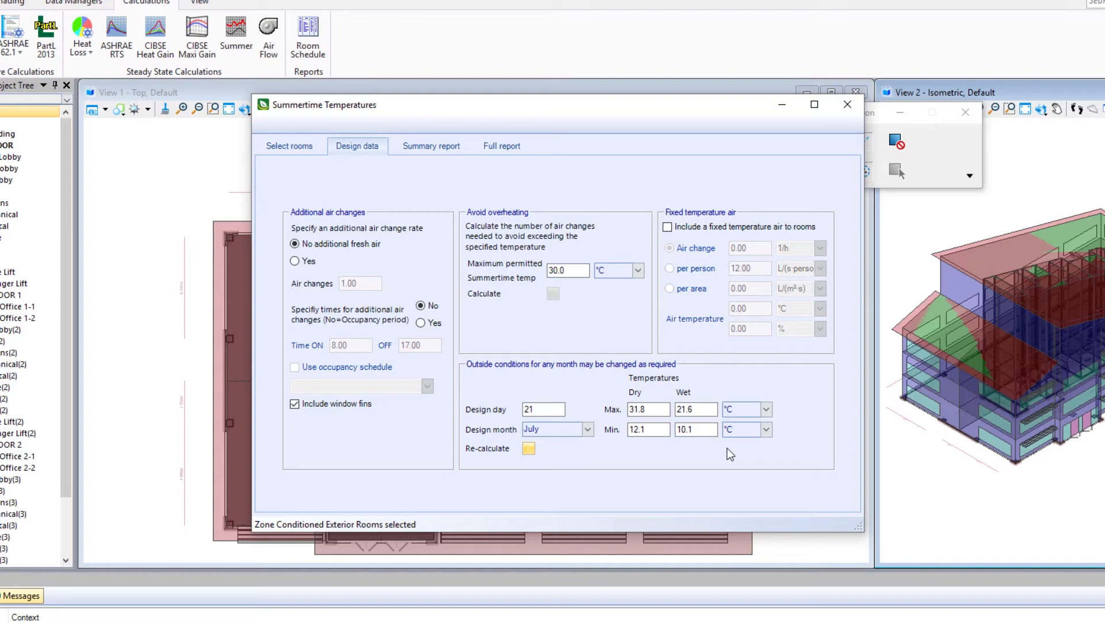
Generate the summary and full reports for the selected rooms and review the peak temperature per room
left_click(427, 148)
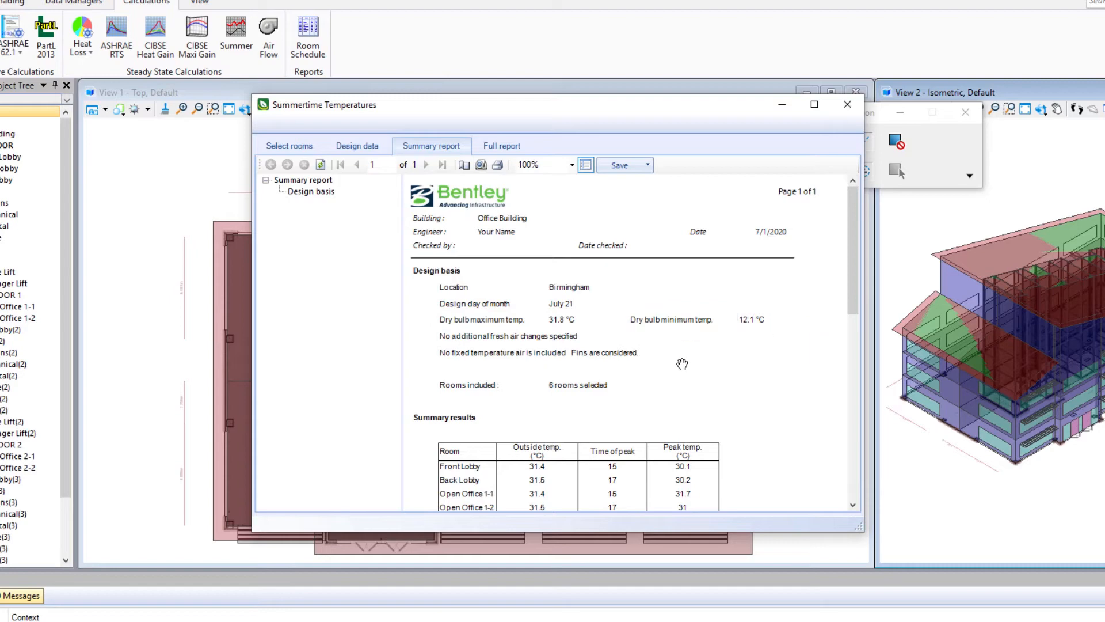
left_click_drag(855, 268, 859, 333)
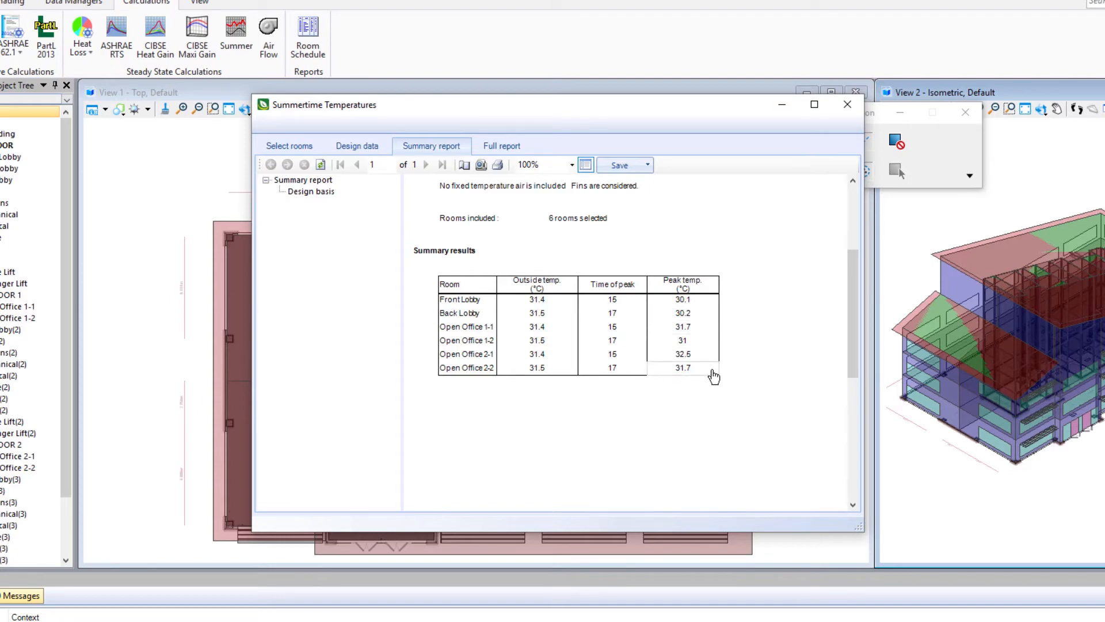
left_click(510, 146)
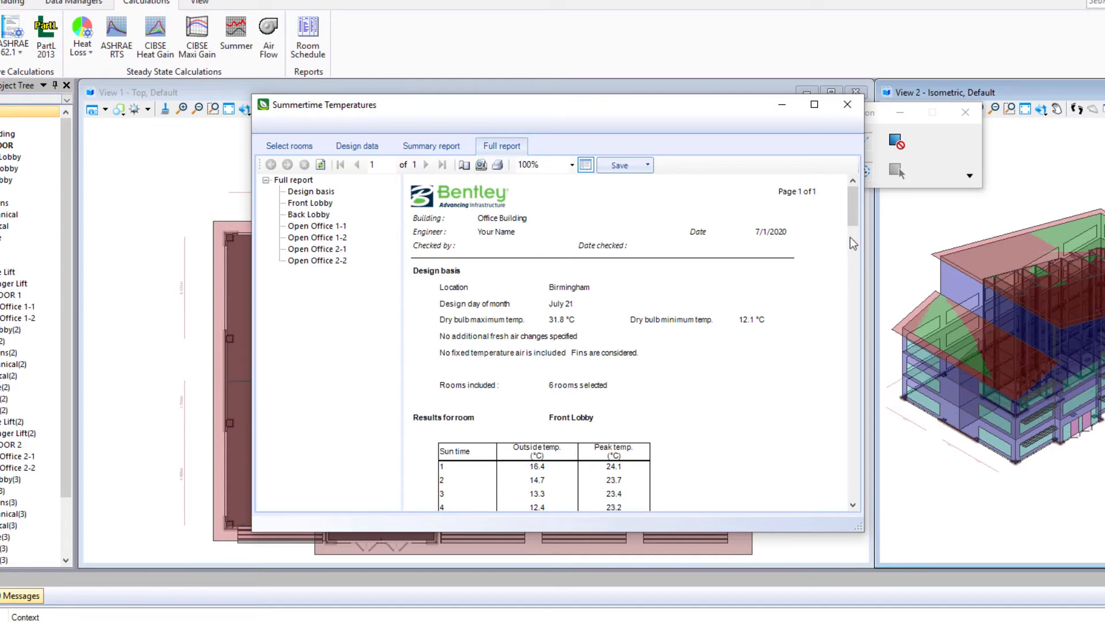
left_click_drag(854, 211, 856, 236)
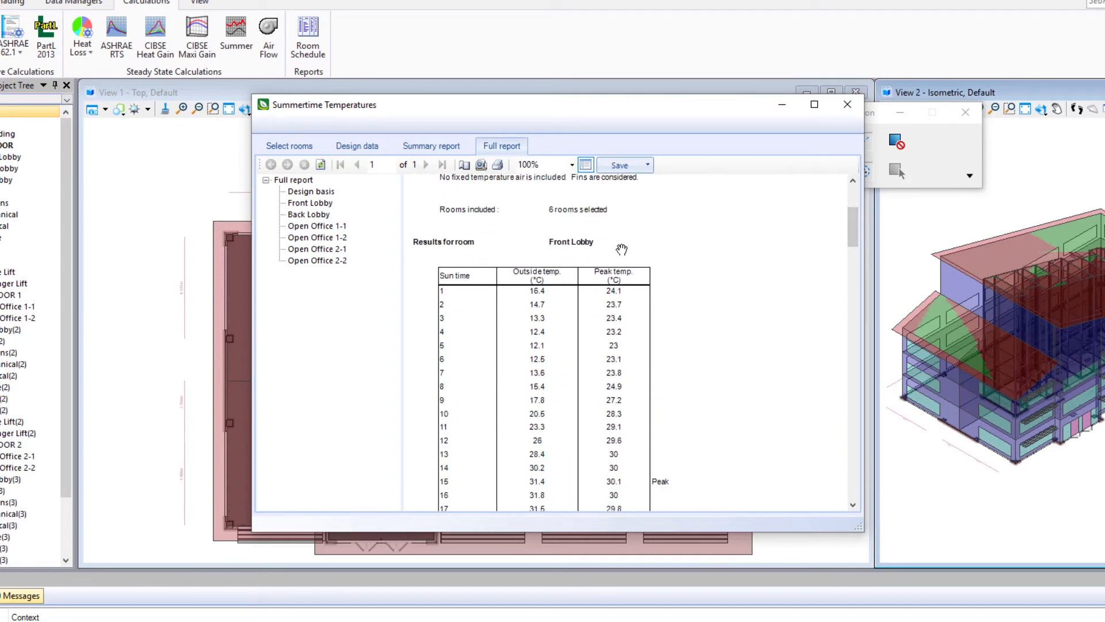
Examine the hourly outside and peak temperatures of the Front Lobby and Back Lobby in the full report, and close the calculation
left_click(319, 202)
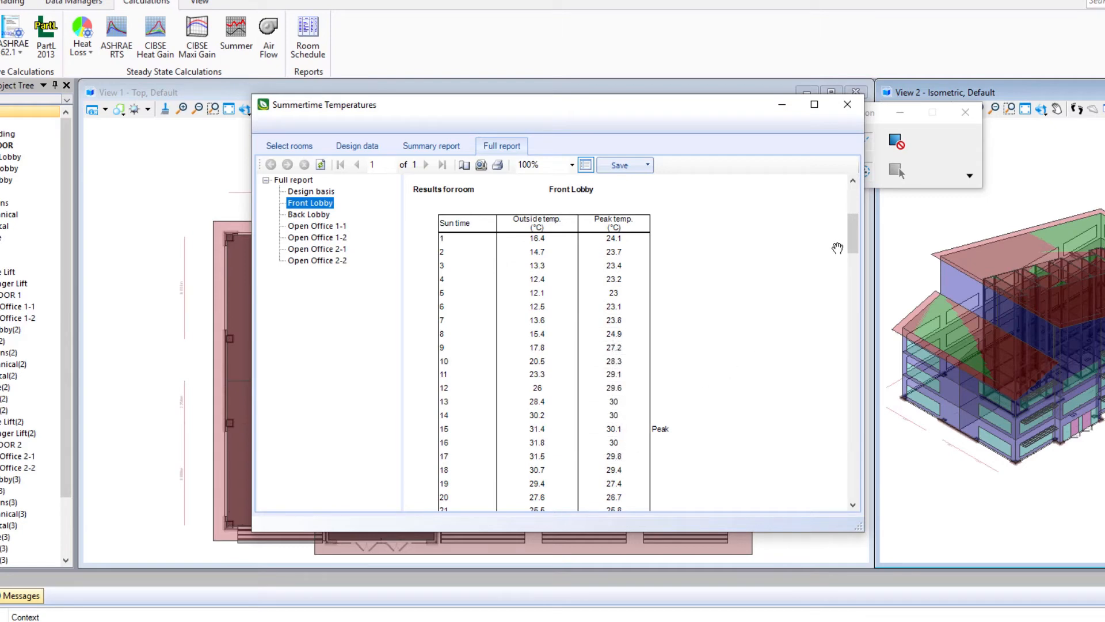
left_click_drag(858, 230, 859, 192)
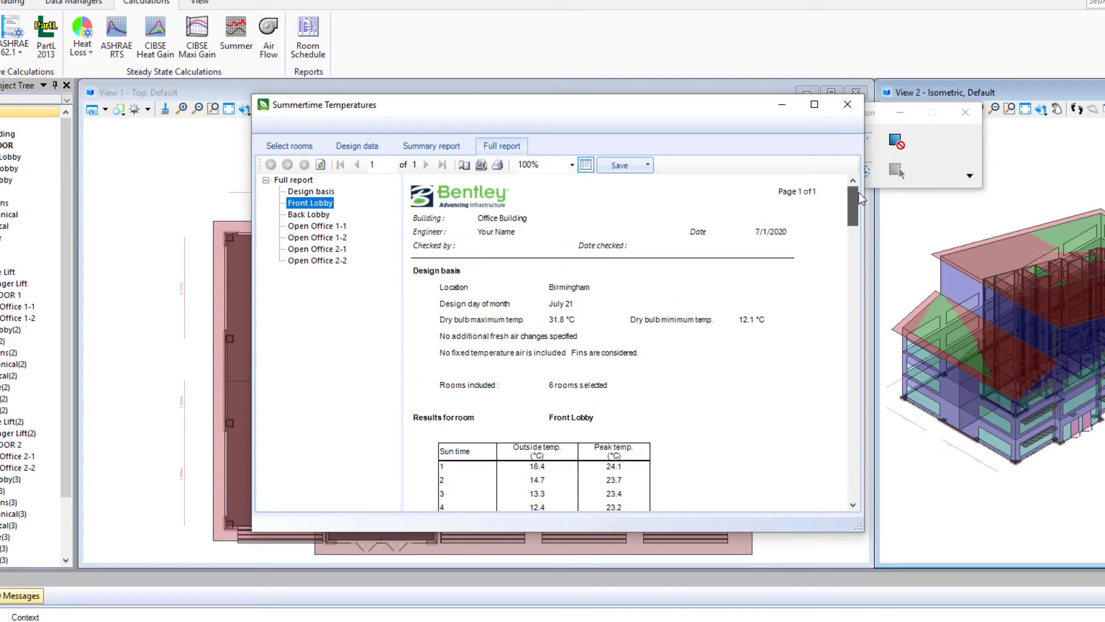
scroll(752, 336, "down", 4)
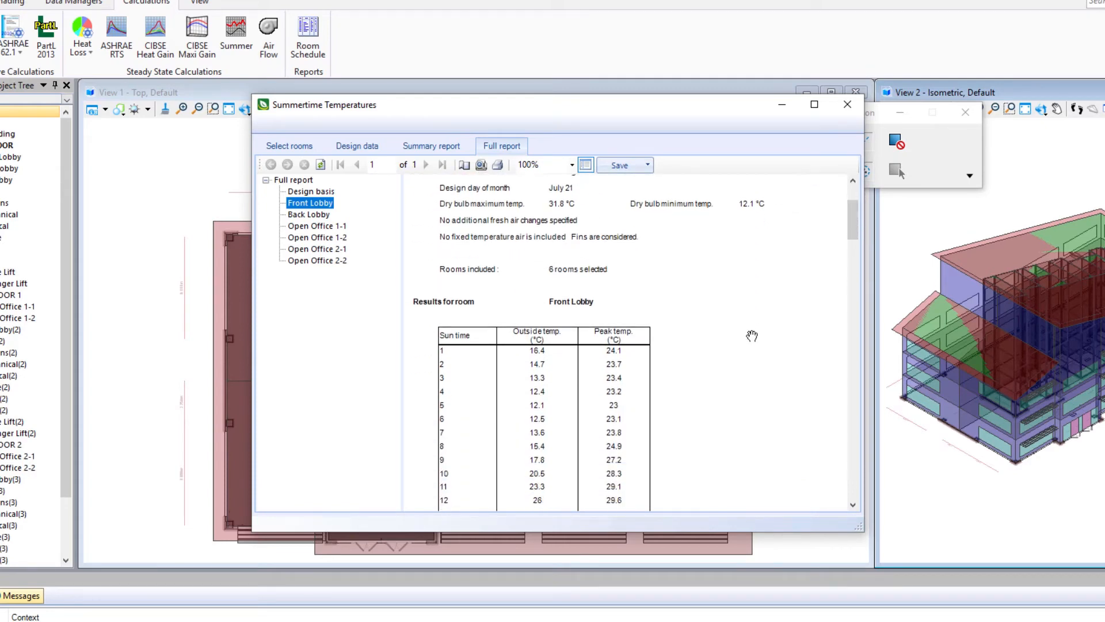
scroll(752, 336, "down", 3)
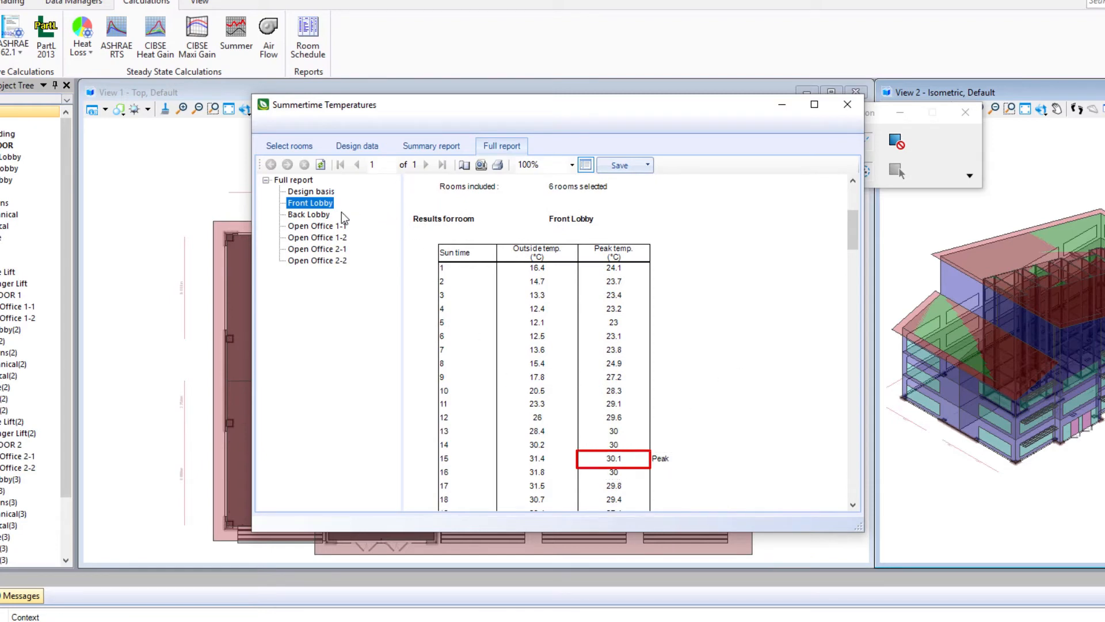
left_click(314, 216)
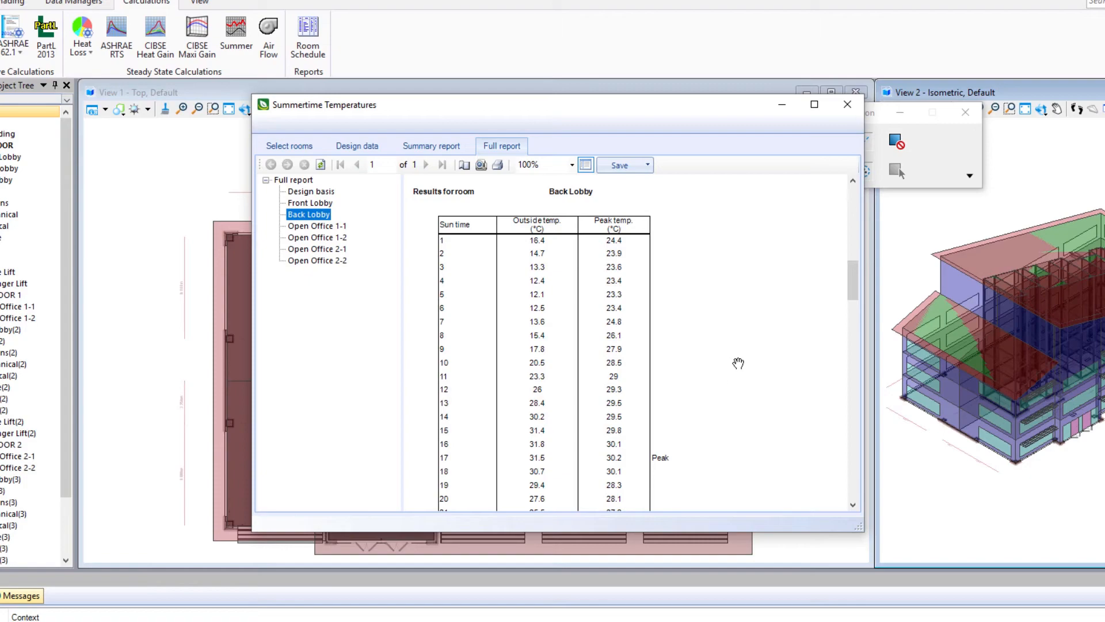
left_click(848, 105)
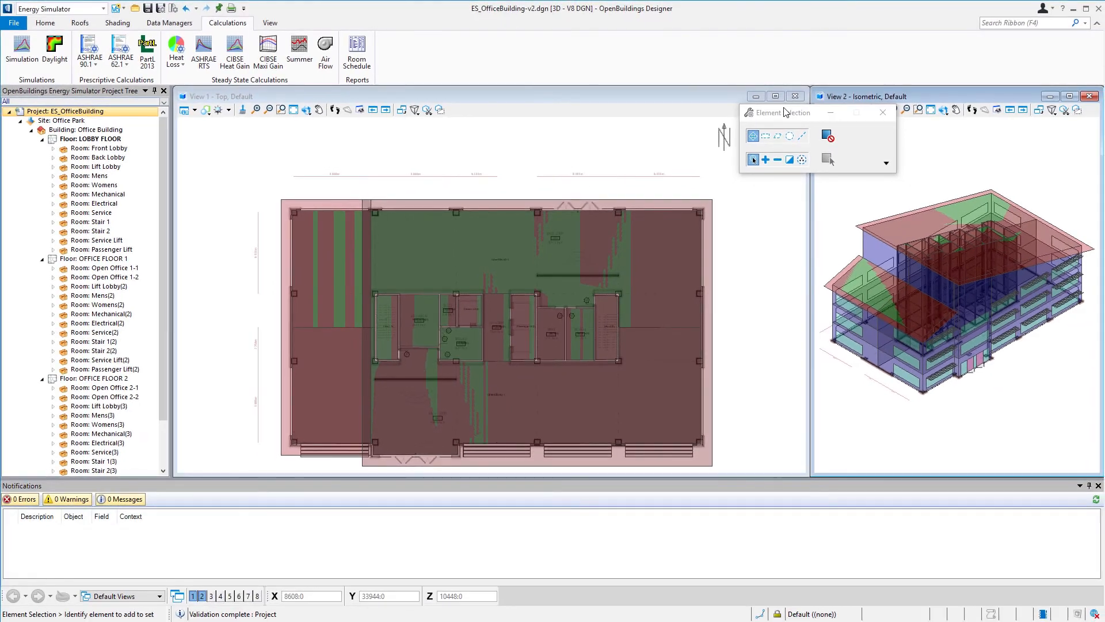
Globally change the window type of the Conditioned Exterior Rooms zone to "Optifloat 6mm activ / 16mm argon / K glass 6mm / blind"
scroll(563, 67, "up", 4)
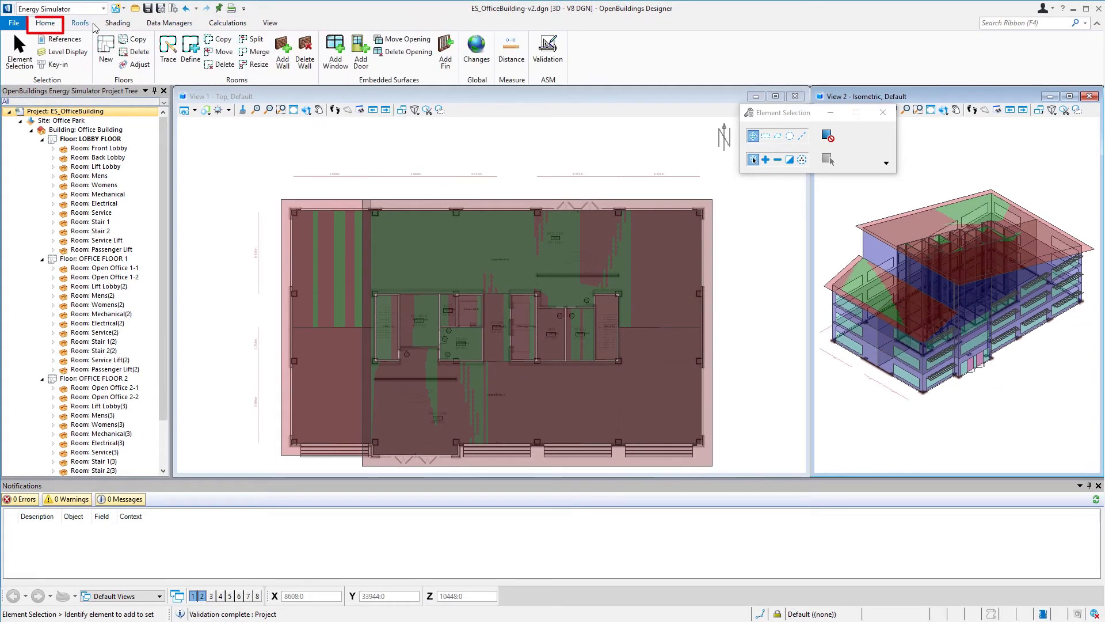
left_click(475, 51)
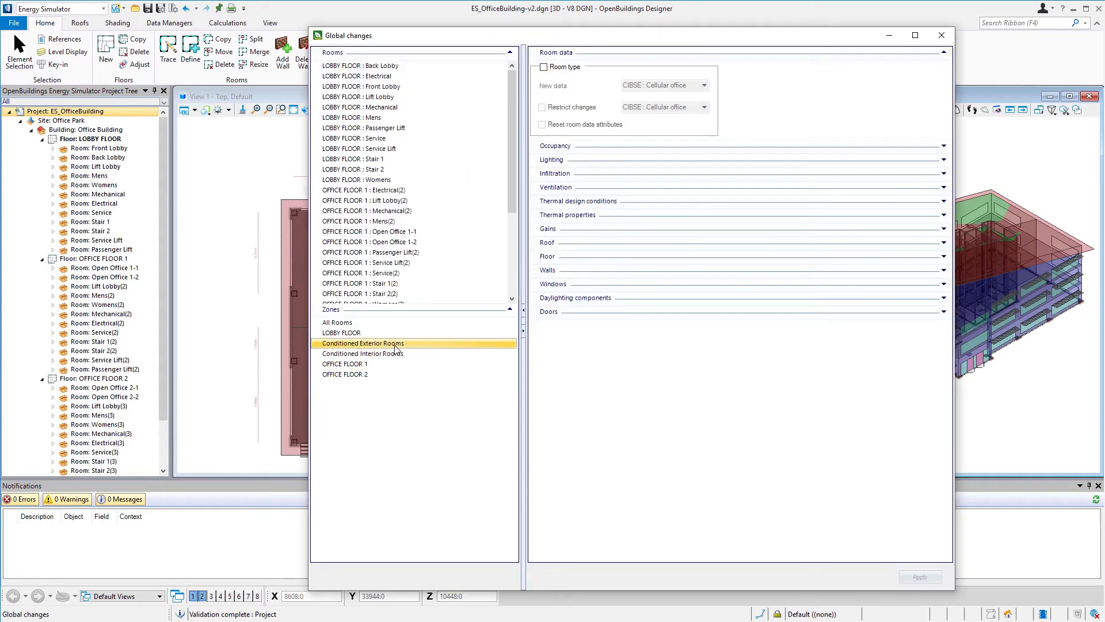
left_click(396, 344)
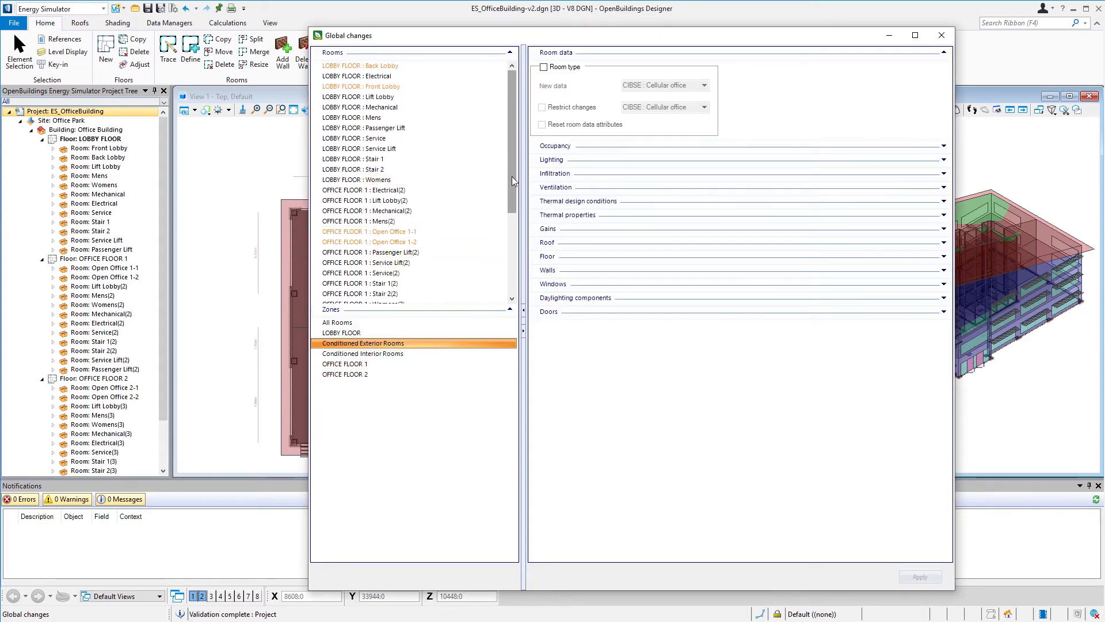
scroll(521, 167, "down", 5)
scroll(521, 167, "up", 5)
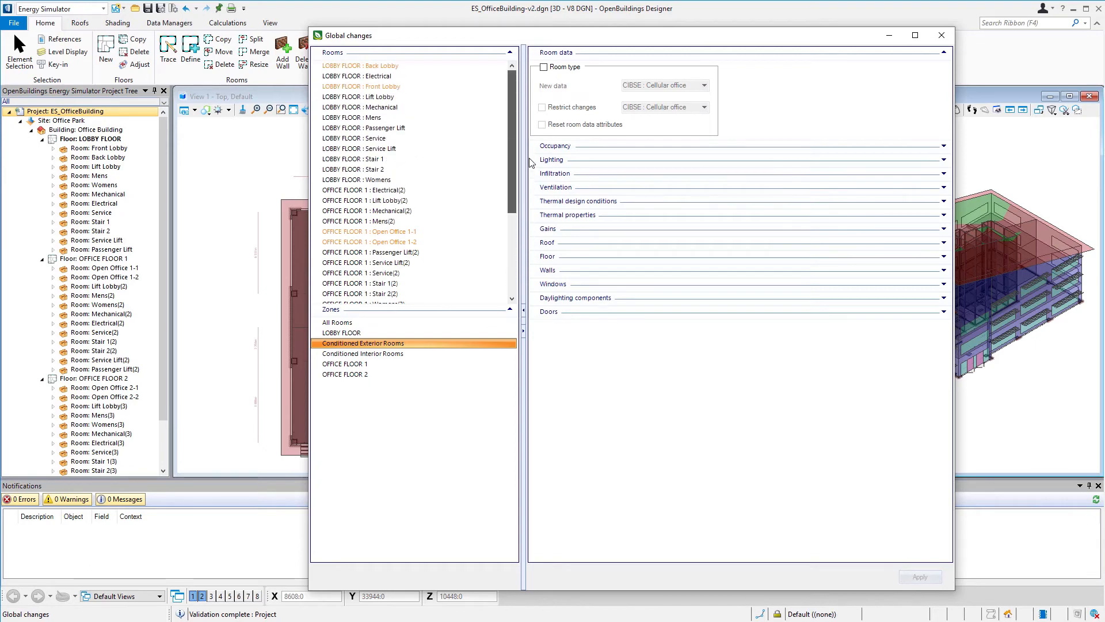
left_click(943, 285)
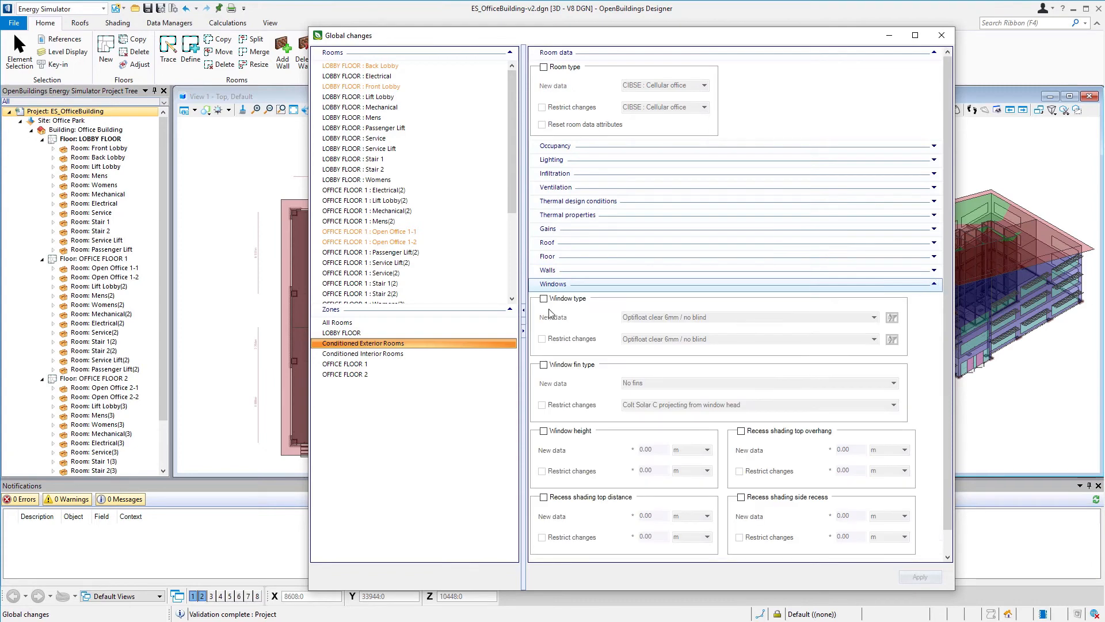
left_click(544, 299)
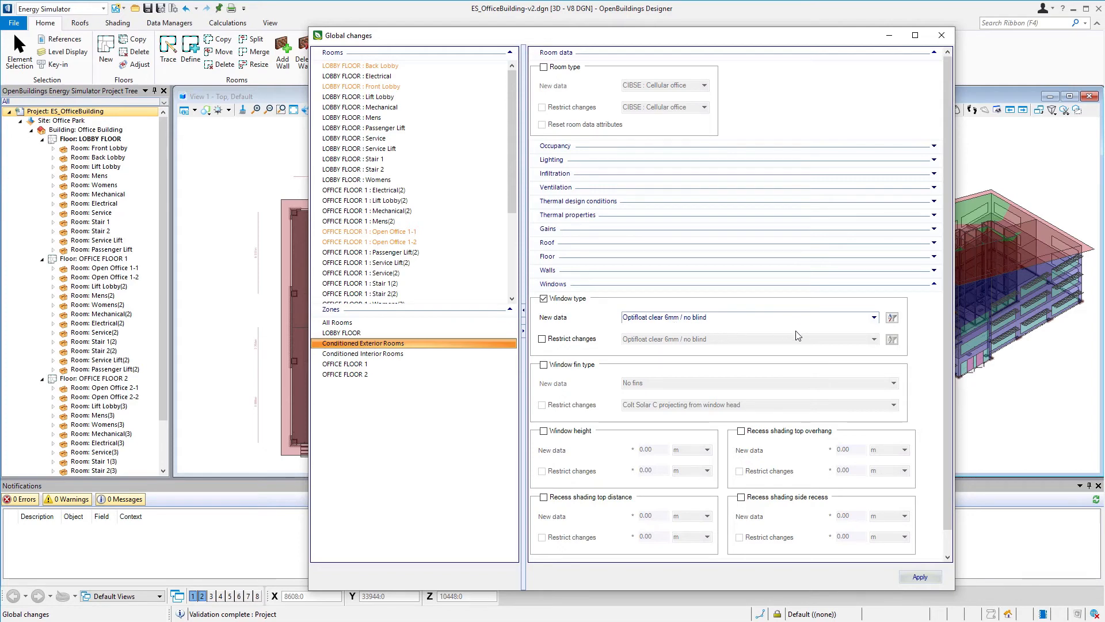
left_click(874, 318)
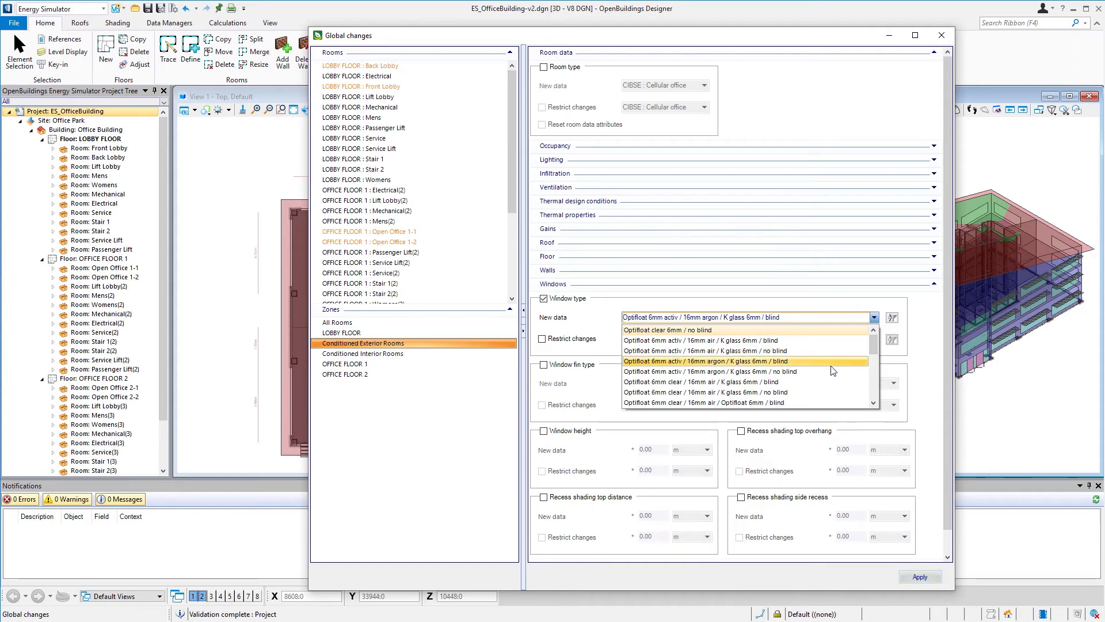
left_click(796, 363)
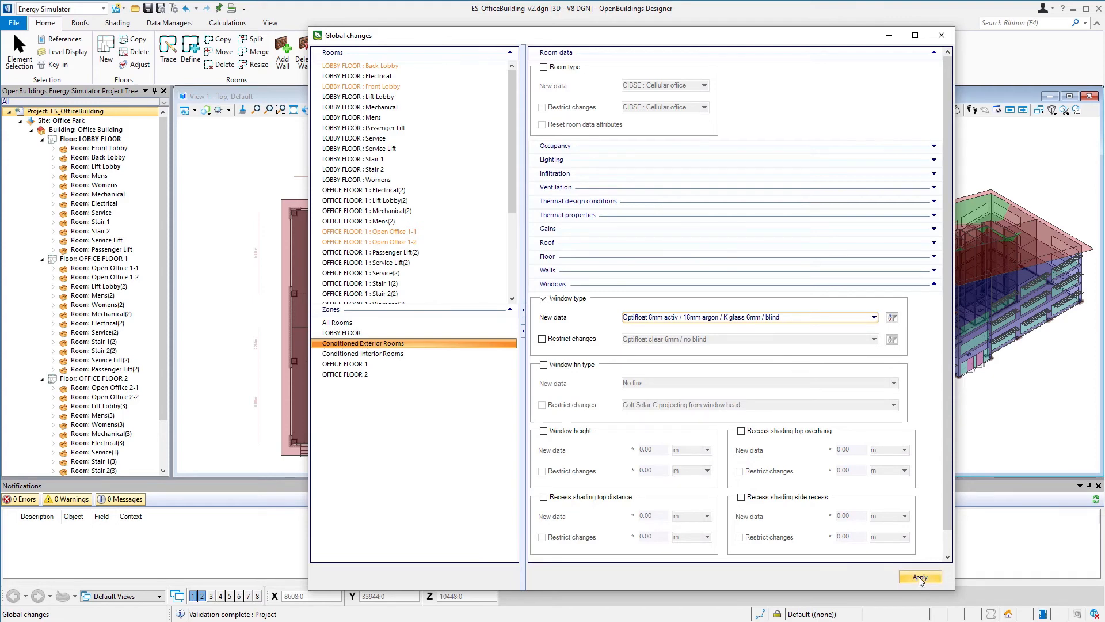
left_click(920, 578)
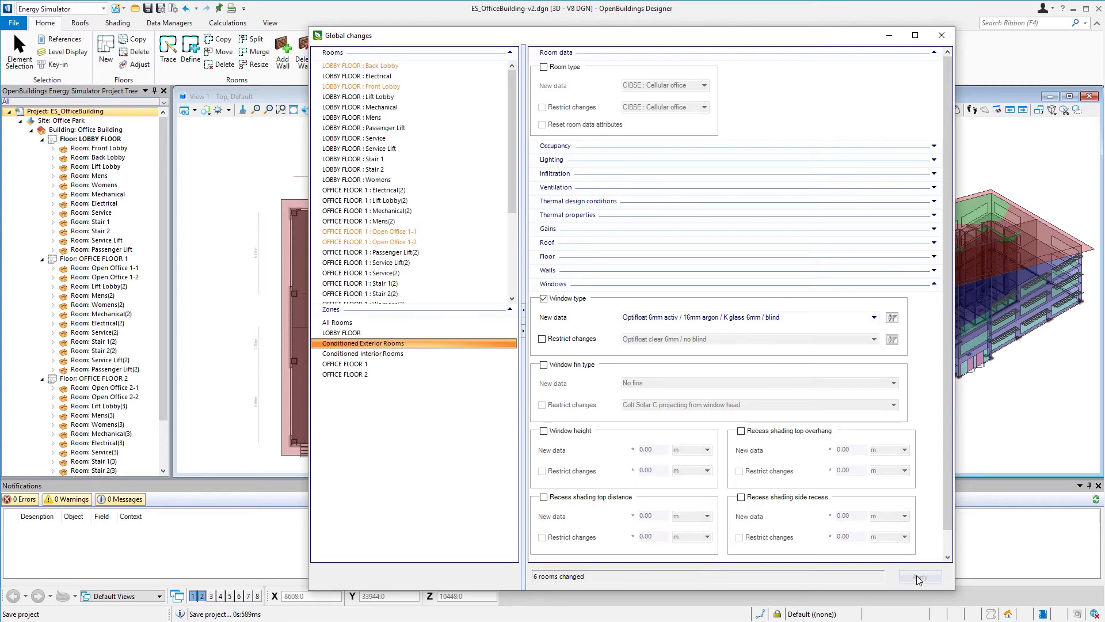
left_click(942, 35)
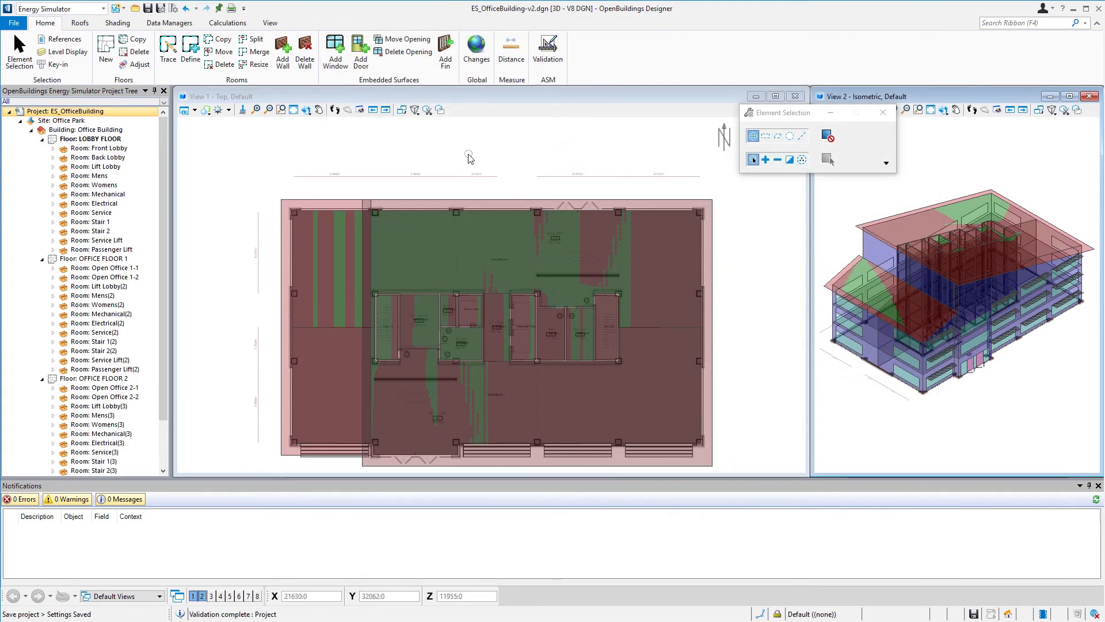
Rerun the Summertime Temperatures calculation with the same rooms and July design data, and review the summary report's peak temperatures
left_click(217, 27)
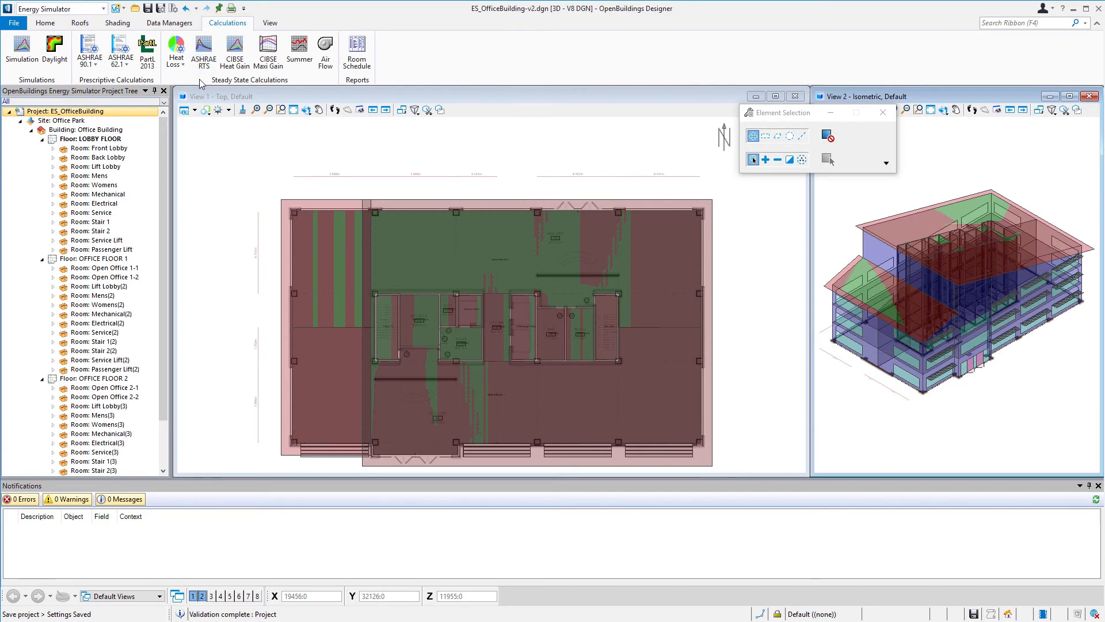
left_click(298, 49)
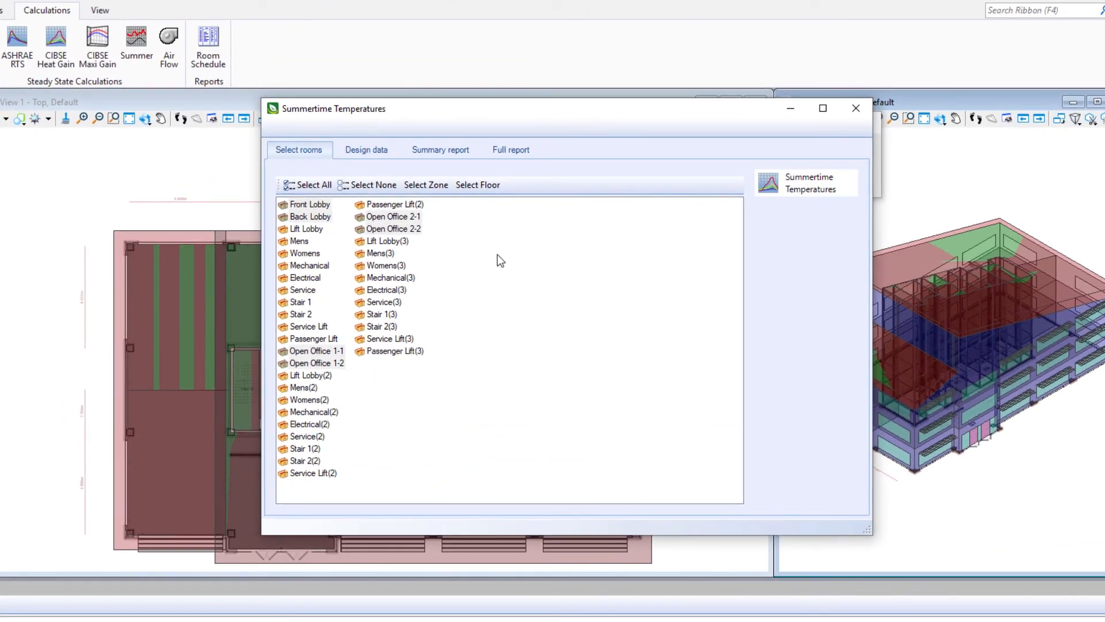
left_click(350, 150)
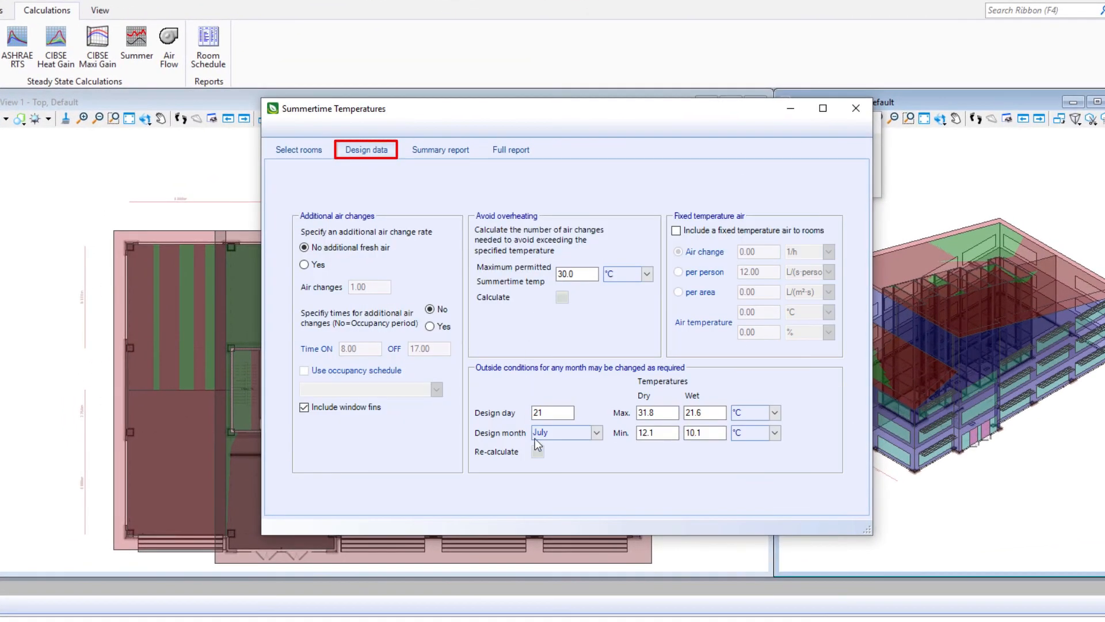
left_click(444, 150)
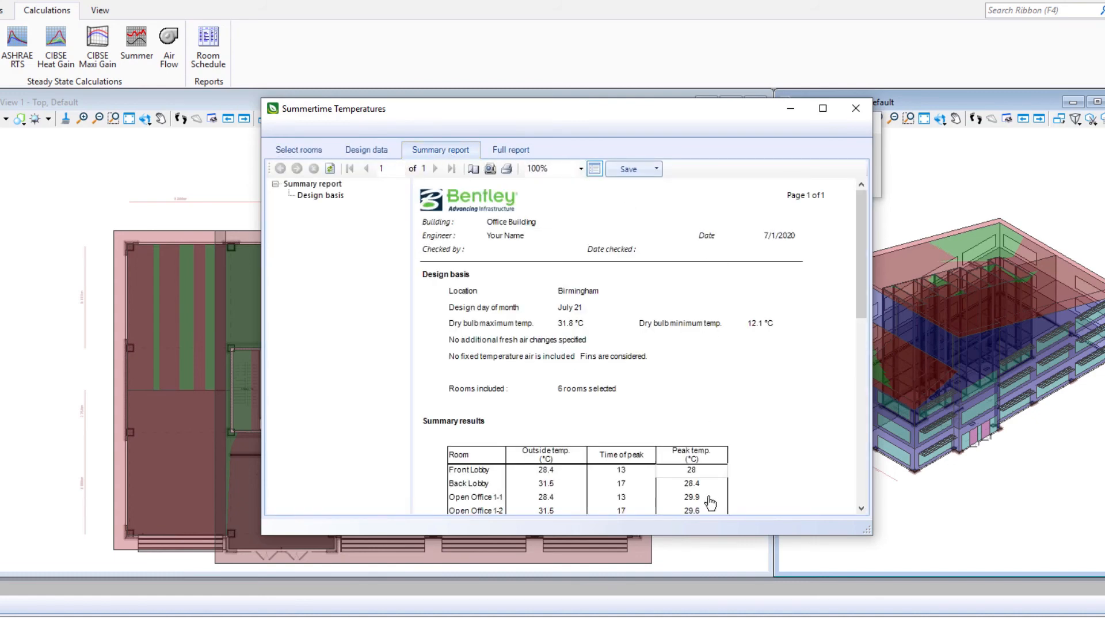
left_click_drag(858, 254, 858, 294)
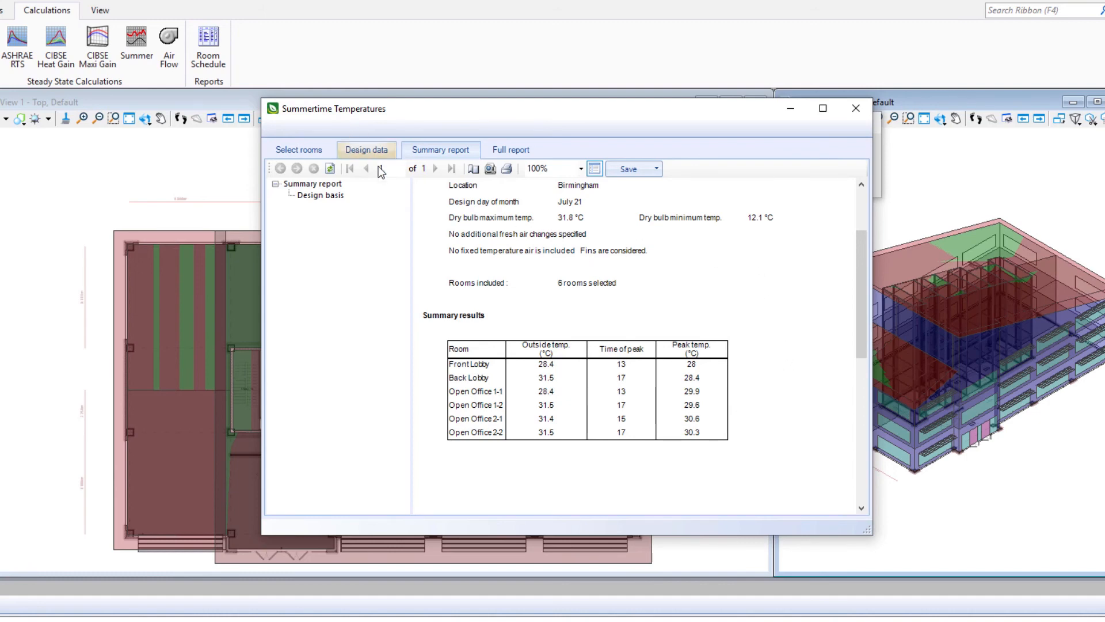
Check the Front Lobby's hourly temperatures in the updated full report and close the calculation
left_click(515, 158)
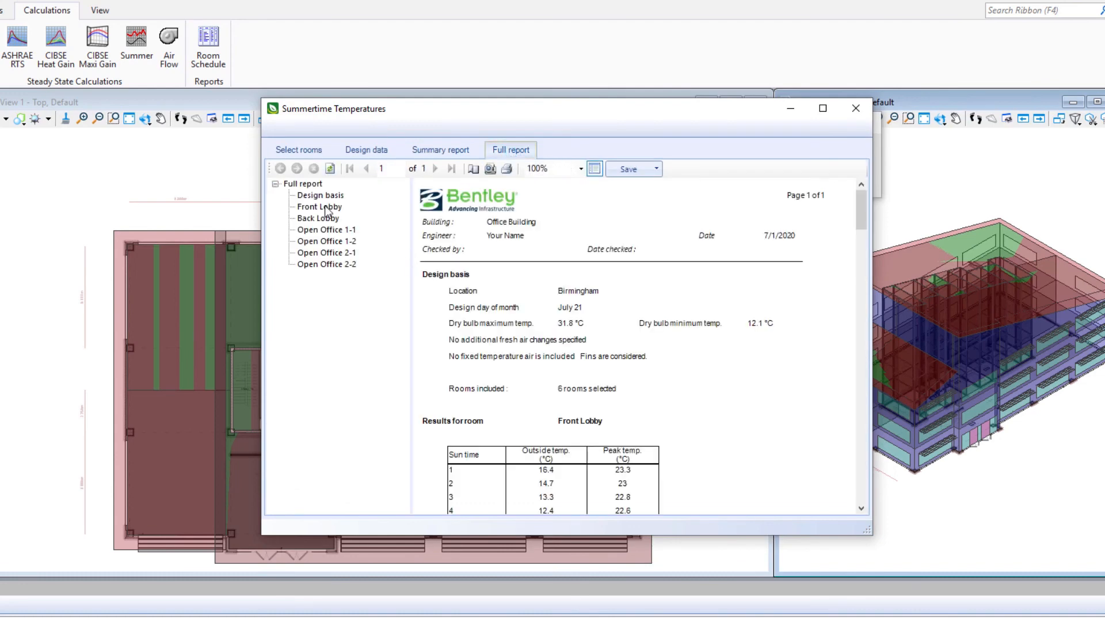
left_click(330, 211)
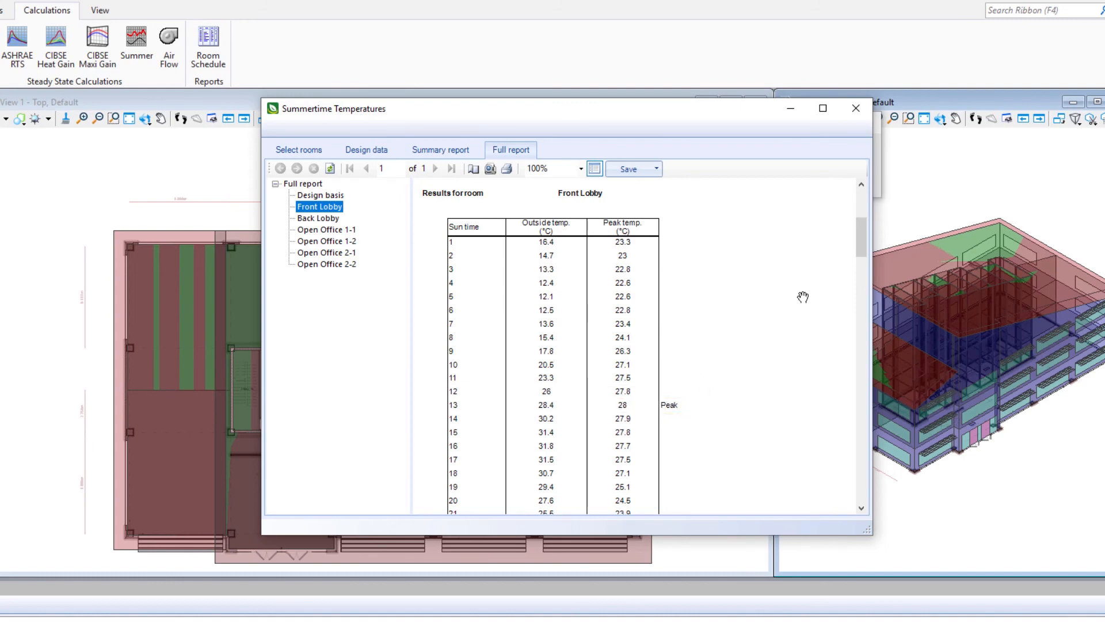
left_click(856, 108)
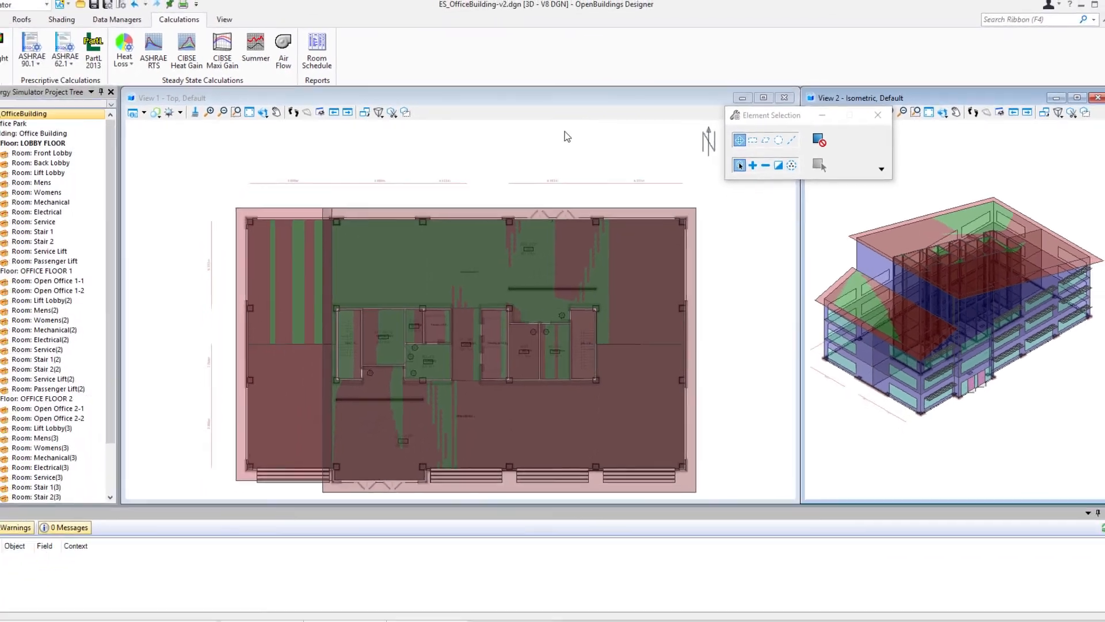